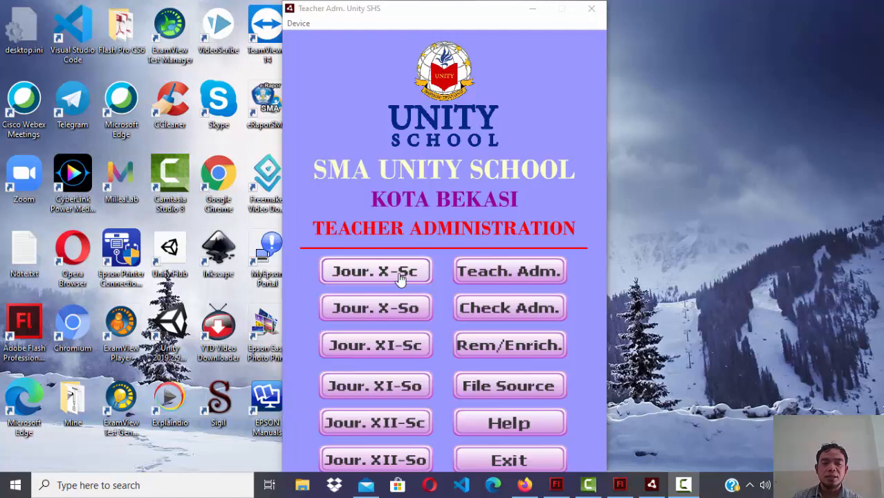
# Step: Open the Grade X-Sc learning journal form and review its questions from Subject and Teacher through Day and Date onward
pyautogui.click(400, 277)
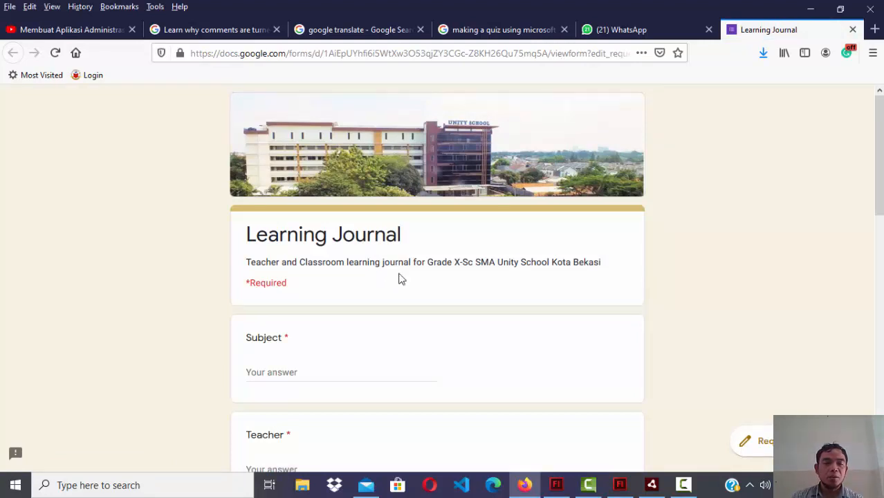
pyautogui.scroll(-1, 400, 278)
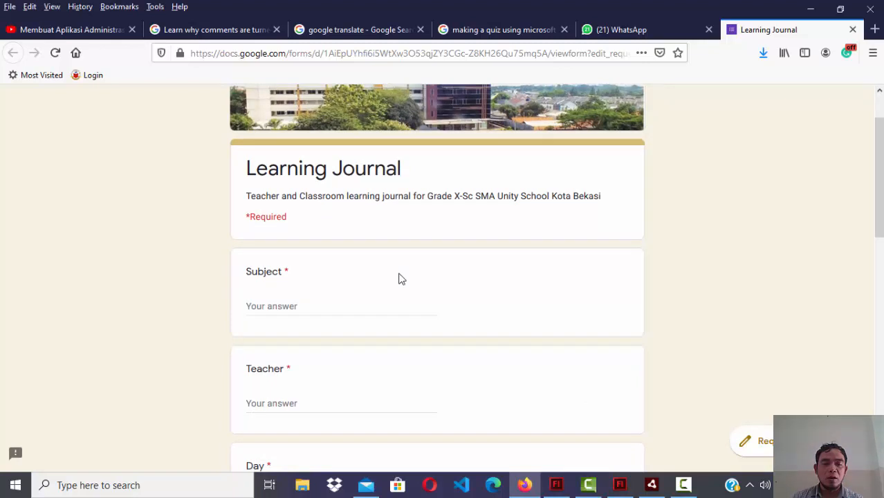
pyautogui.scroll(-2, 400, 278)
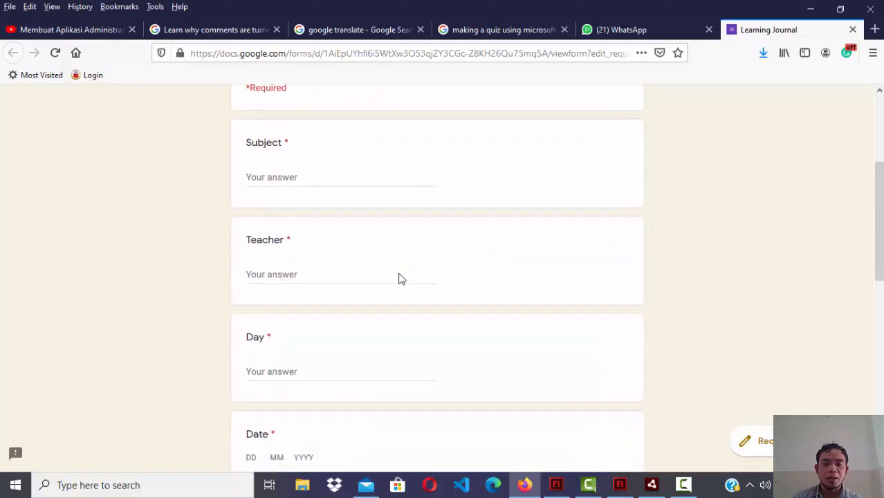
pyautogui.scroll(-2, 401, 280)
pyautogui.scroll(-5, 401, 280)
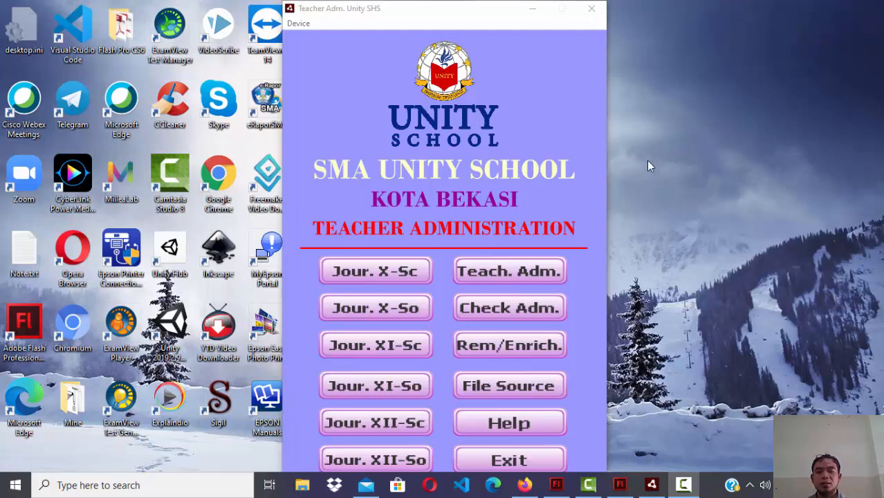
# Step: Open the Teacher Administration form and examine its Subject, Grade and Teacher questions and the file upload questions down to Submit
pyautogui.click(512, 270)
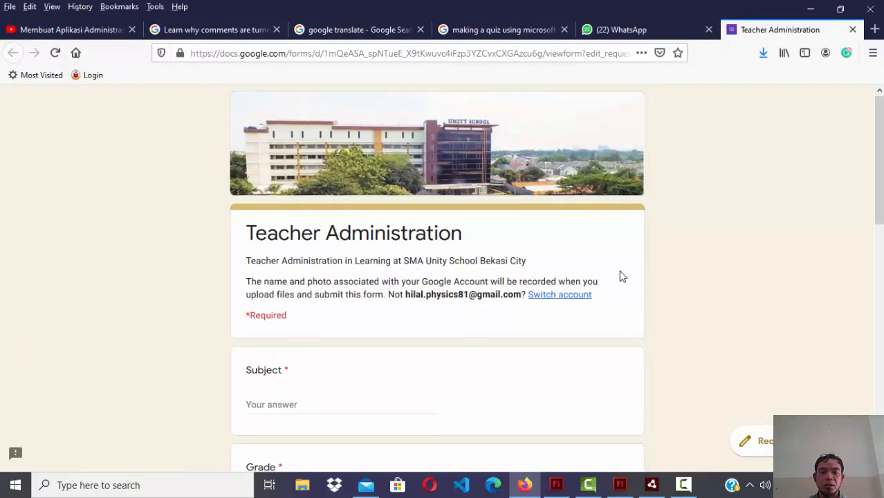
pyautogui.scroll(-2, 621, 277)
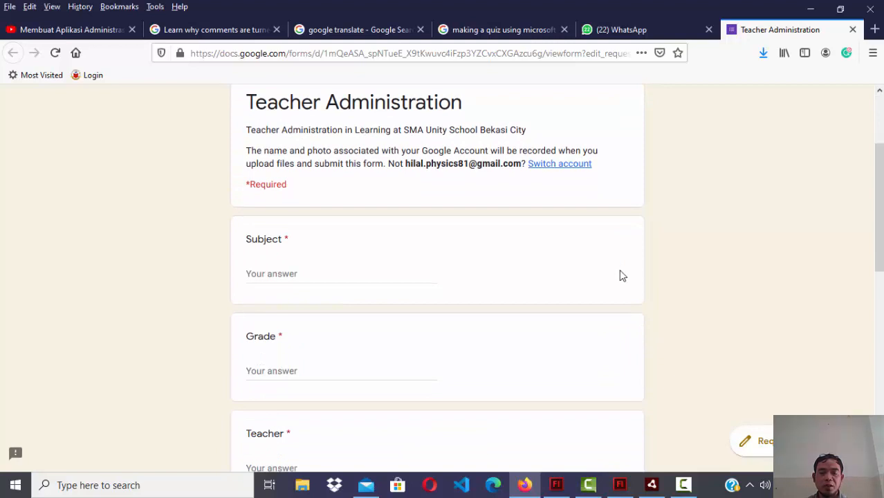
pyautogui.click(311, 273)
pyautogui.click(281, 371)
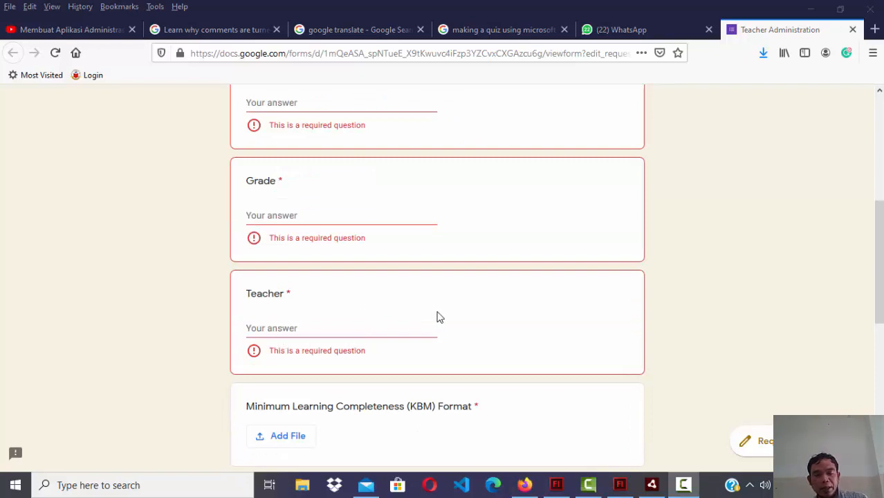
pyautogui.scroll(-2, 437, 317)
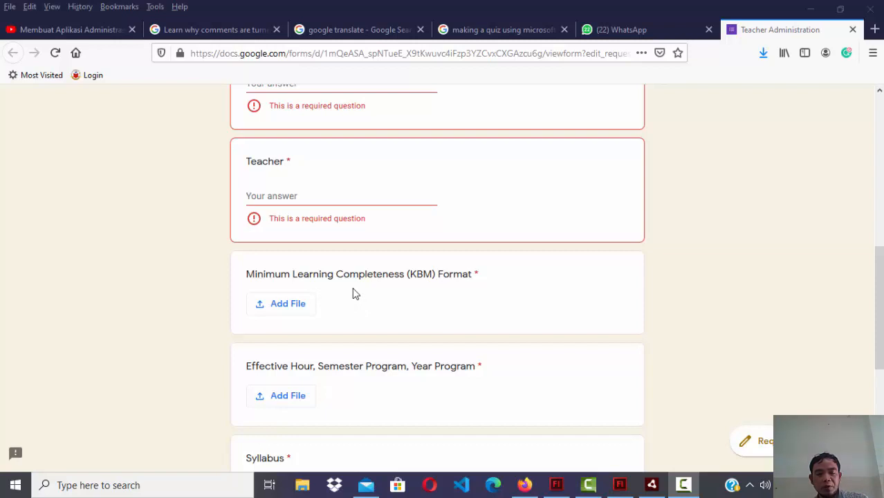
pyautogui.scroll(-2, 353, 293)
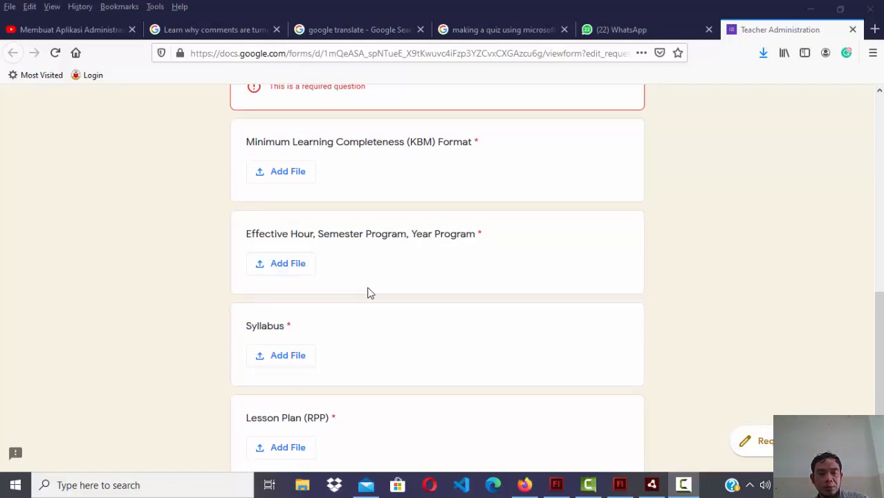
pyautogui.scroll(-1, 379, 317)
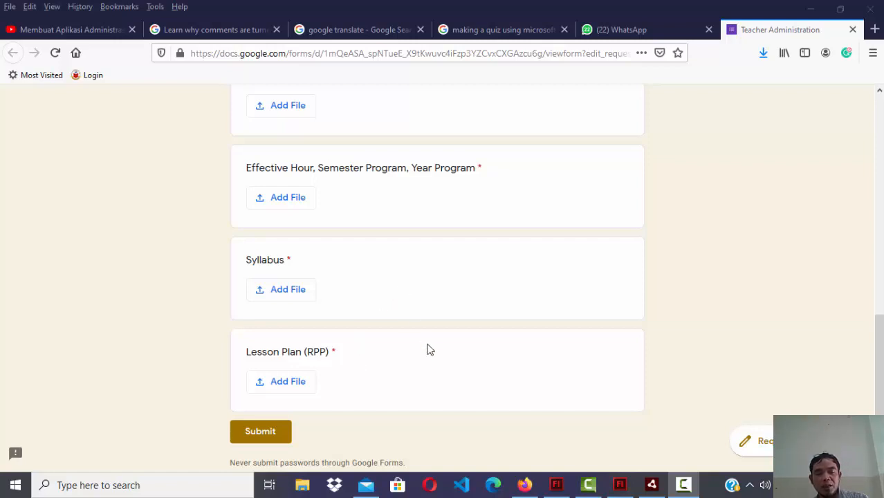
pyautogui.scroll(-2, 430, 352)
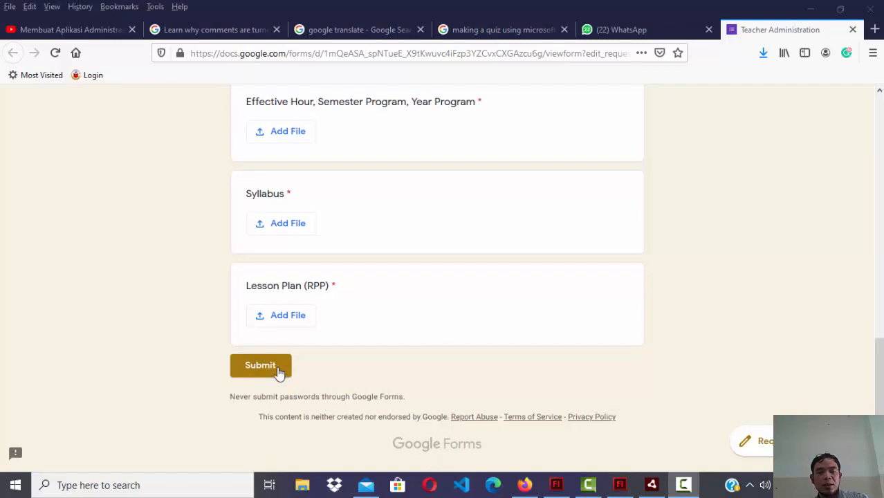
pyautogui.click(684, 485)
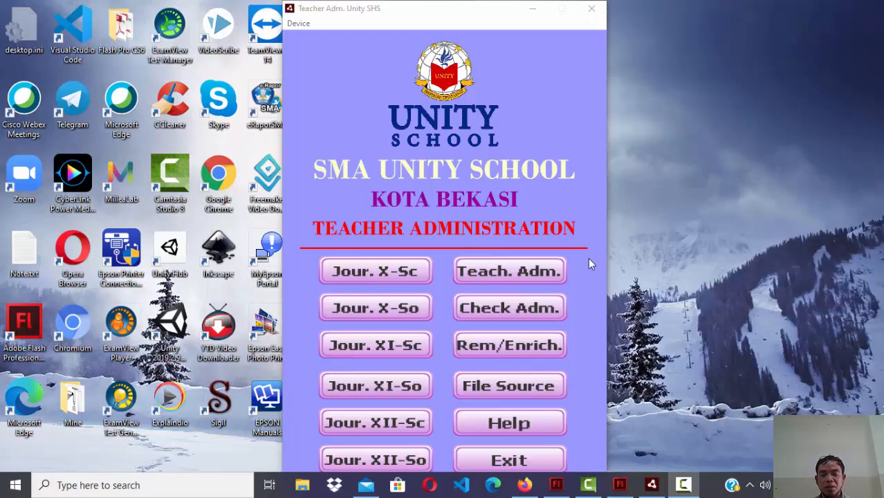
# Step: Open the administration check's response spreadsheet and look through its column headings
pyautogui.click(526, 315)
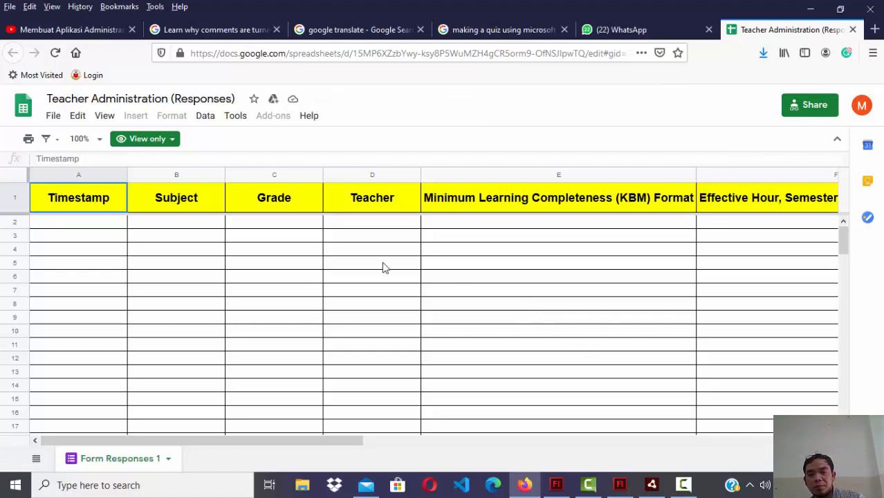
pyautogui.moveTo(339, 440); pyautogui.dragTo(404, 448)
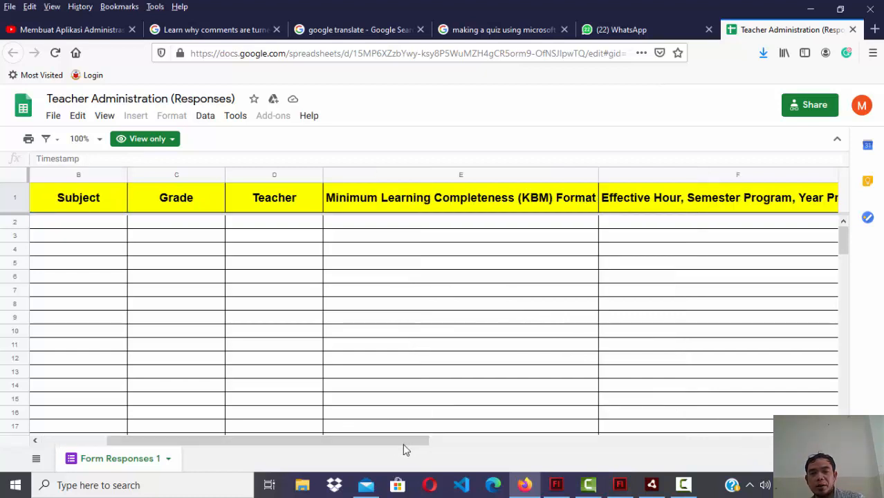
pyautogui.click(683, 484)
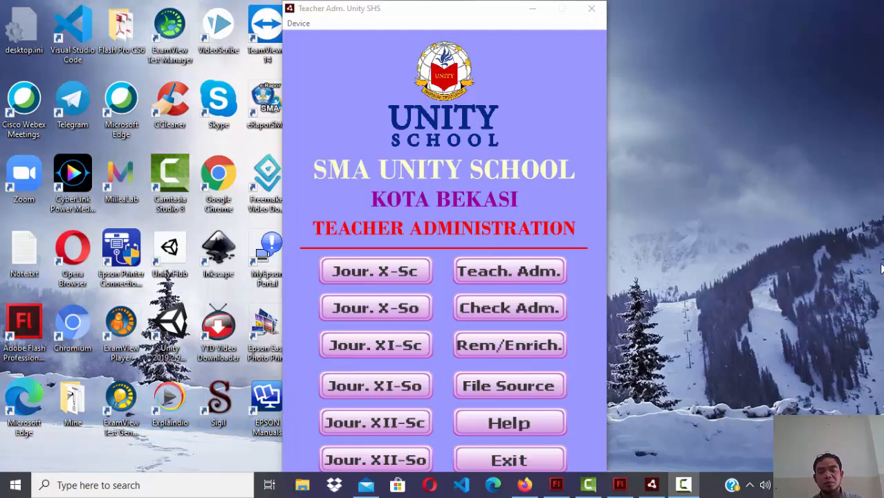
# Step: Open the Remedial/Enrichment Program form and examine its questions from Subject, Grade and Teacher through the initial and final scores
pyautogui.click(509, 346)
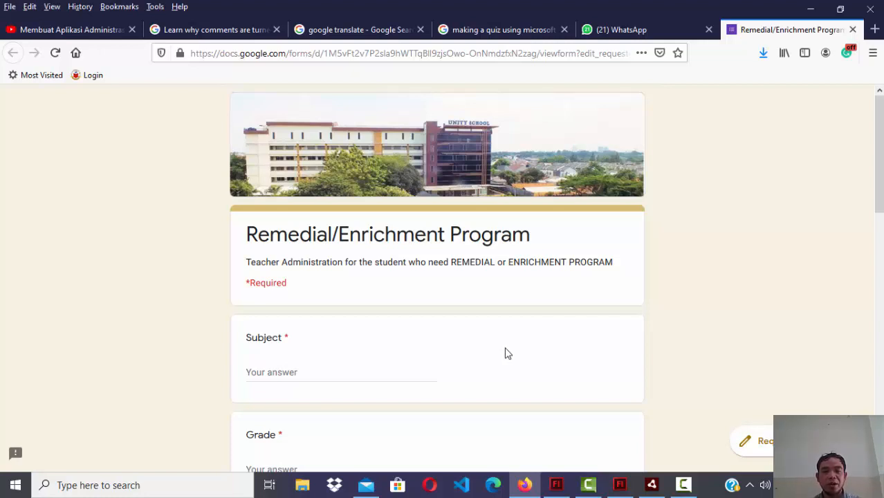
pyautogui.scroll(-3, 505, 351)
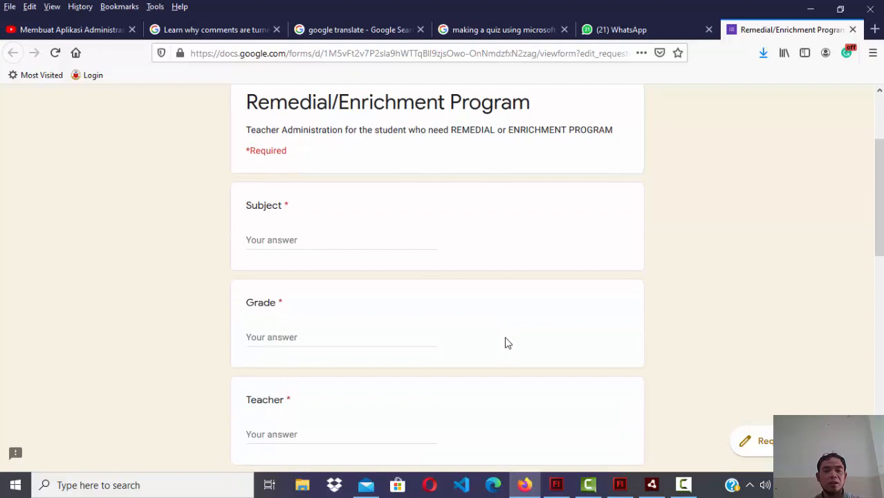
pyautogui.click(325, 237)
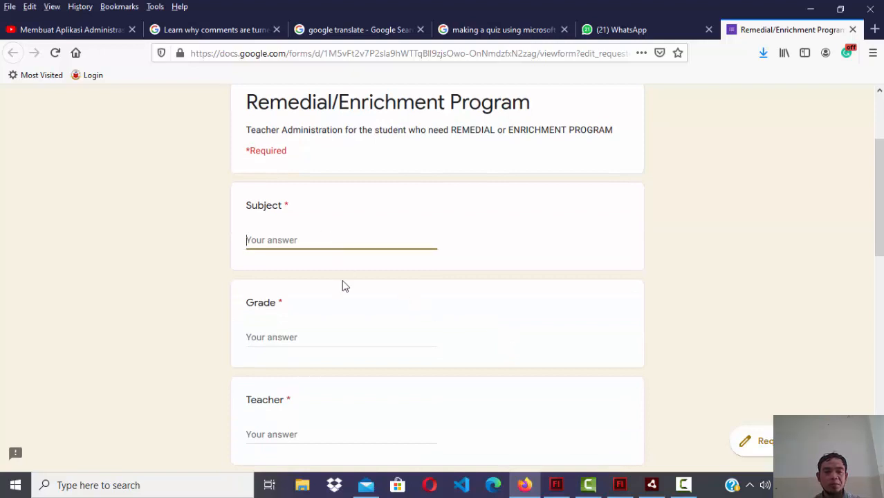
pyautogui.click(316, 334)
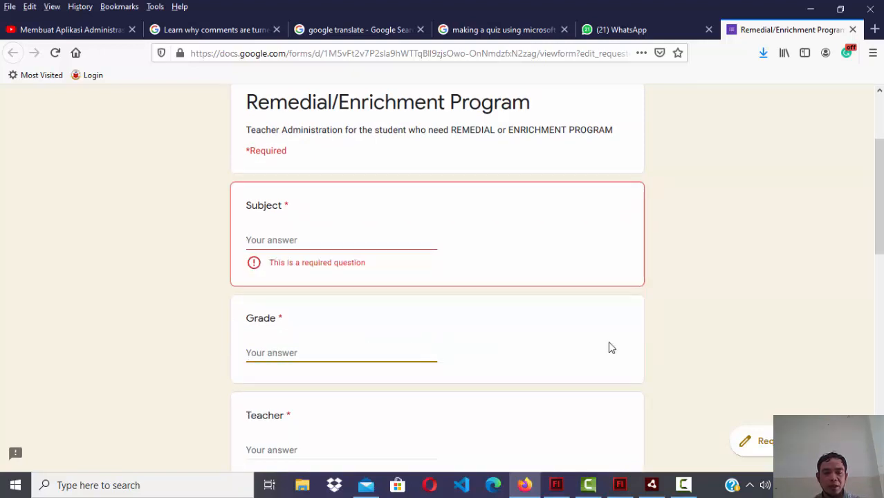
pyautogui.scroll(-4, 608, 343)
pyautogui.click(355, 253)
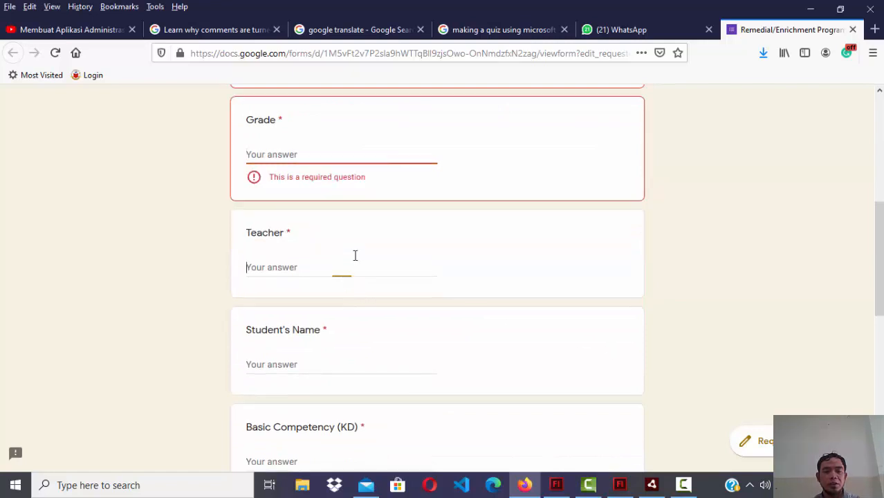
pyautogui.scroll(-3, 429, 339)
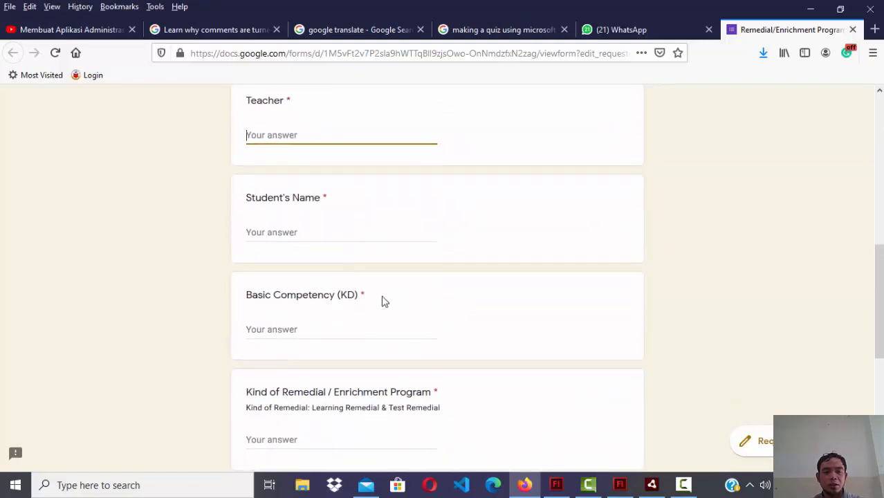
pyautogui.click(323, 233)
pyautogui.click(343, 344)
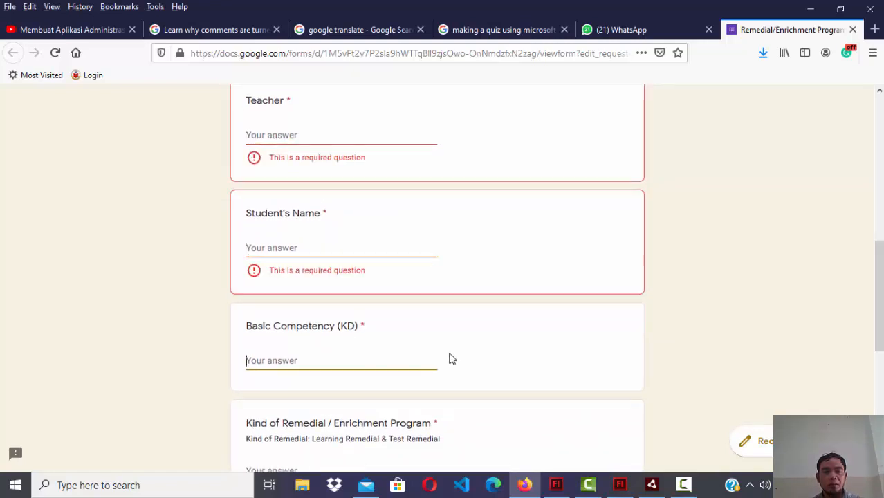
pyautogui.scroll(-4, 692, 320)
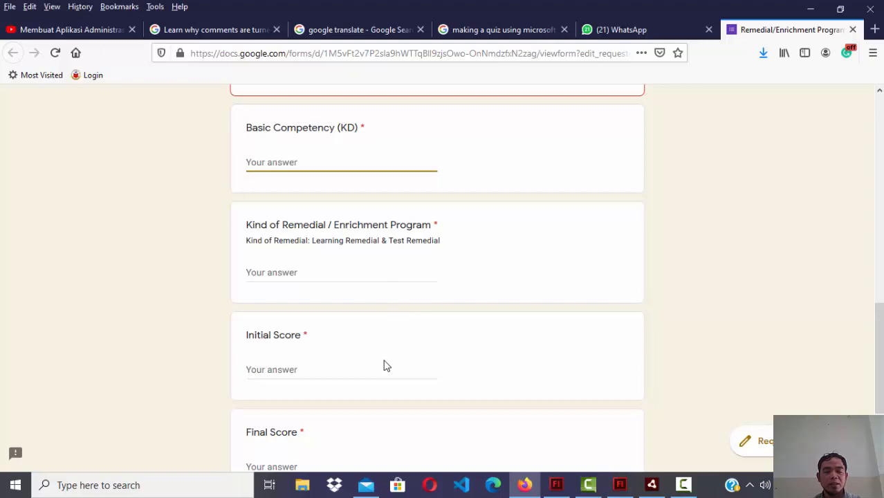
pyautogui.scroll(-3, 385, 360)
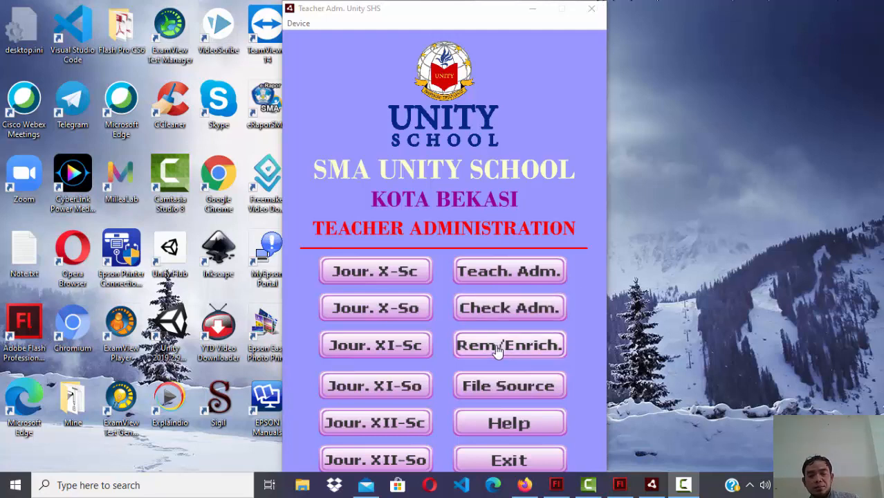
# Step: Open the File Source entry and exit the Teacher Administration application
pyautogui.click(509, 389)
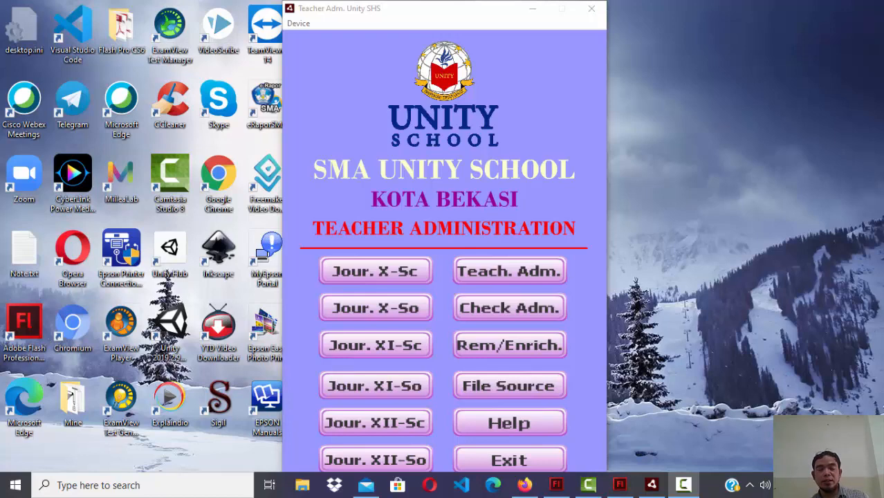
pyautogui.click(548, 465)
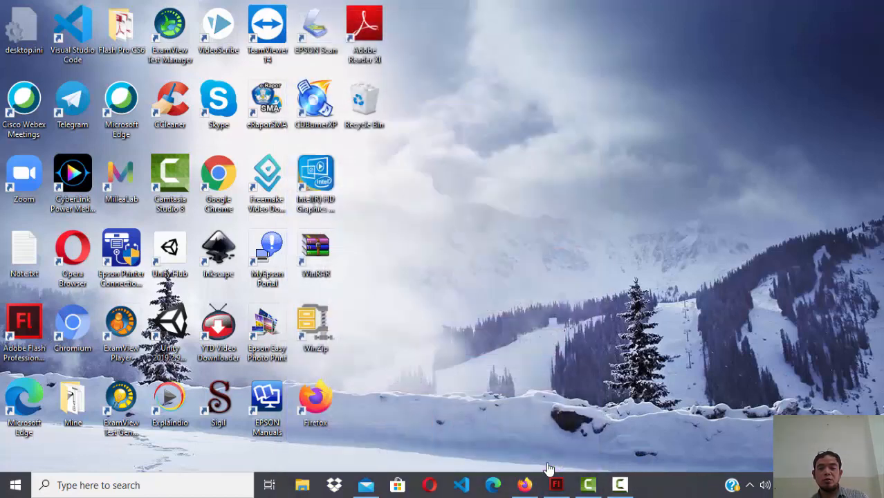